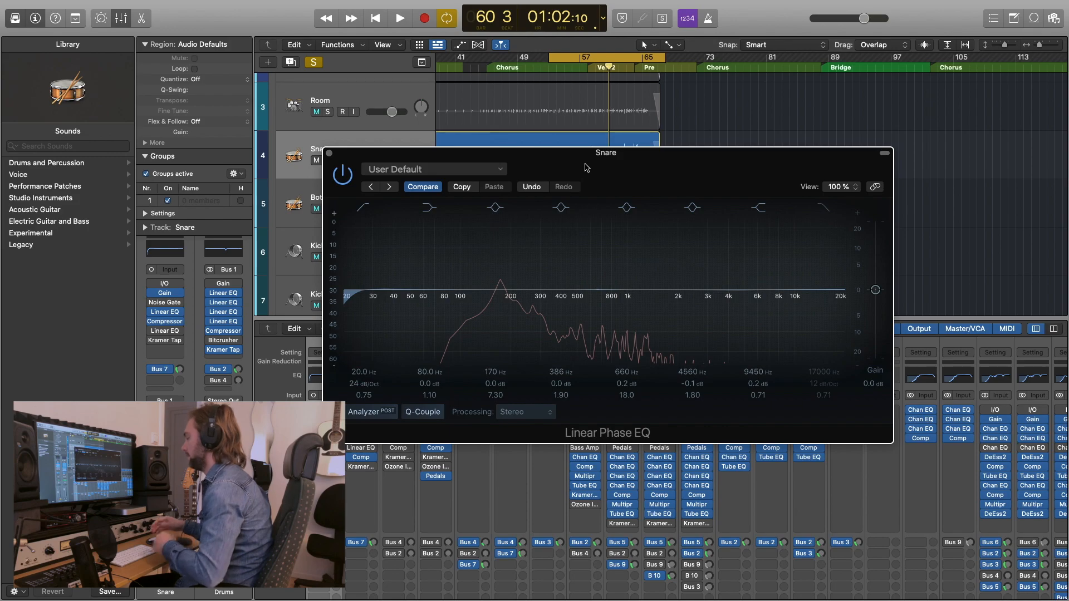
- Play back the snare with its Linear Phase EQ open, dismiss the System Overload alert, and stop playback
drag(585, 167, 579, 161)
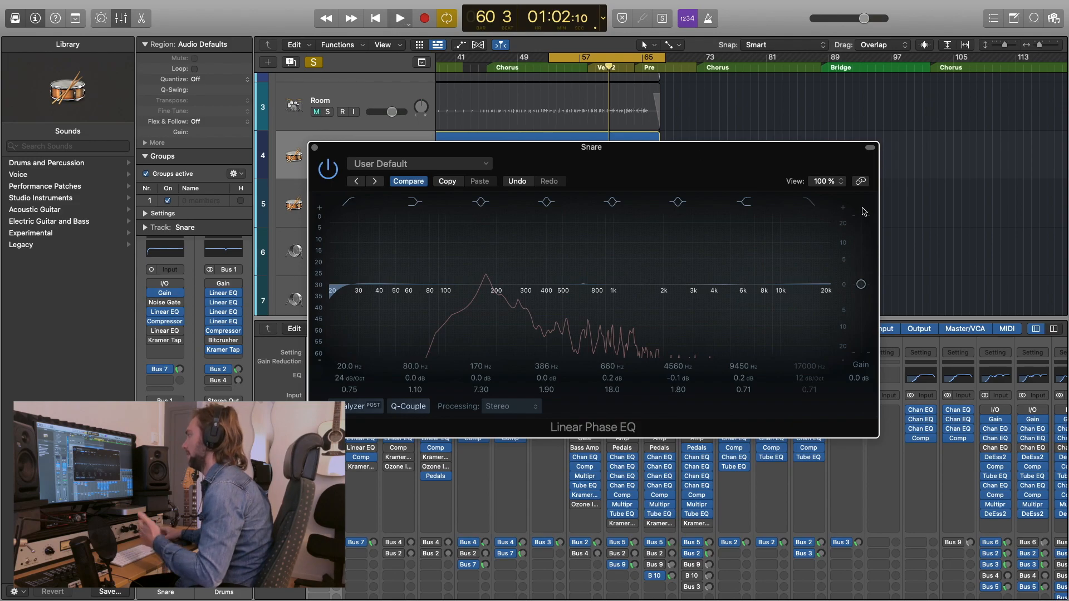
key(space)
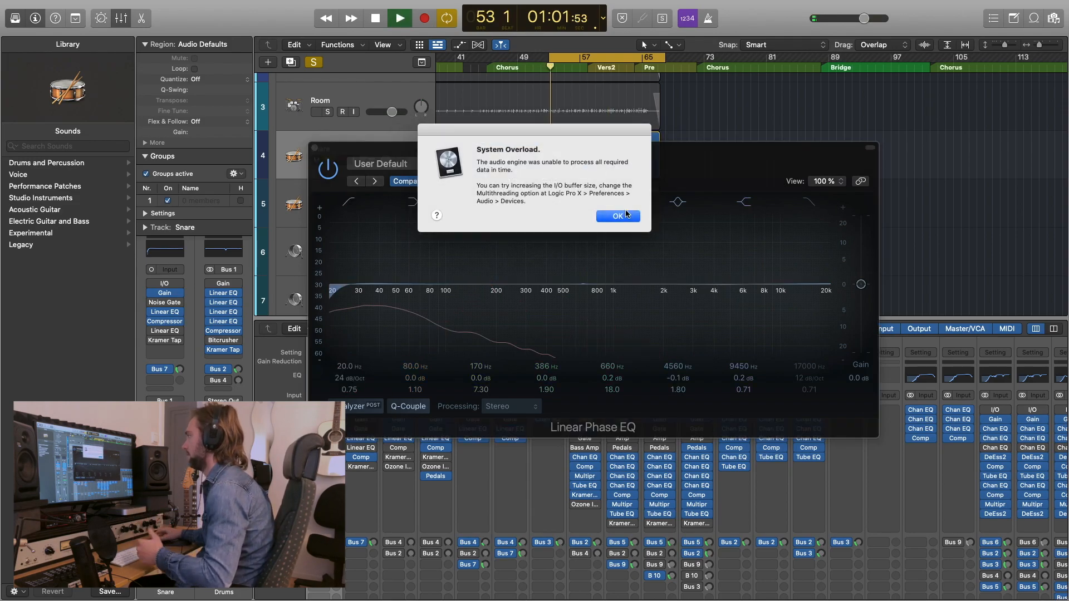
key(Return)
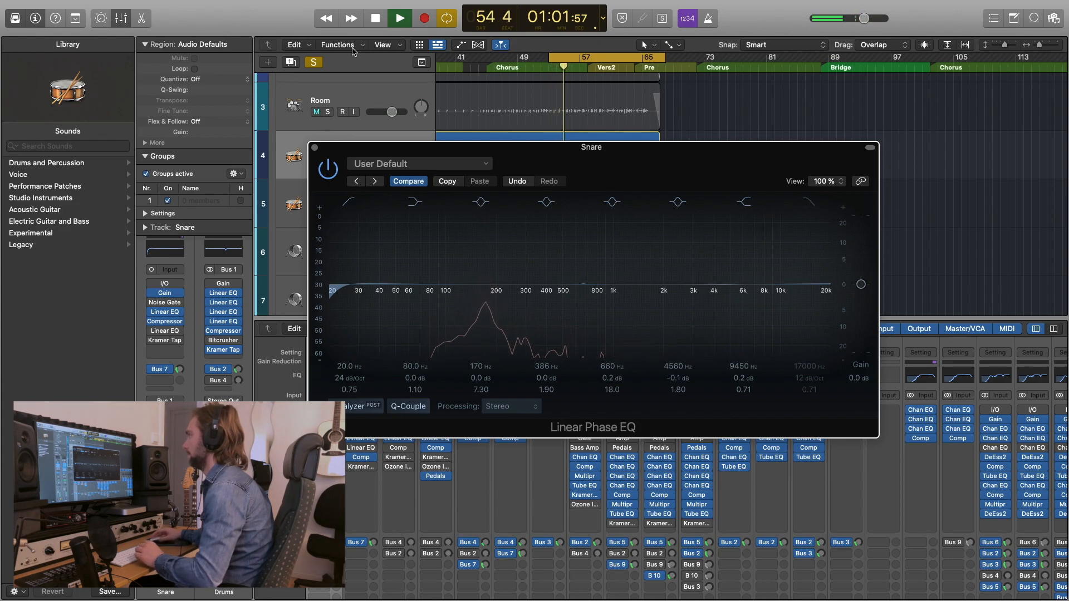
click(375, 21)
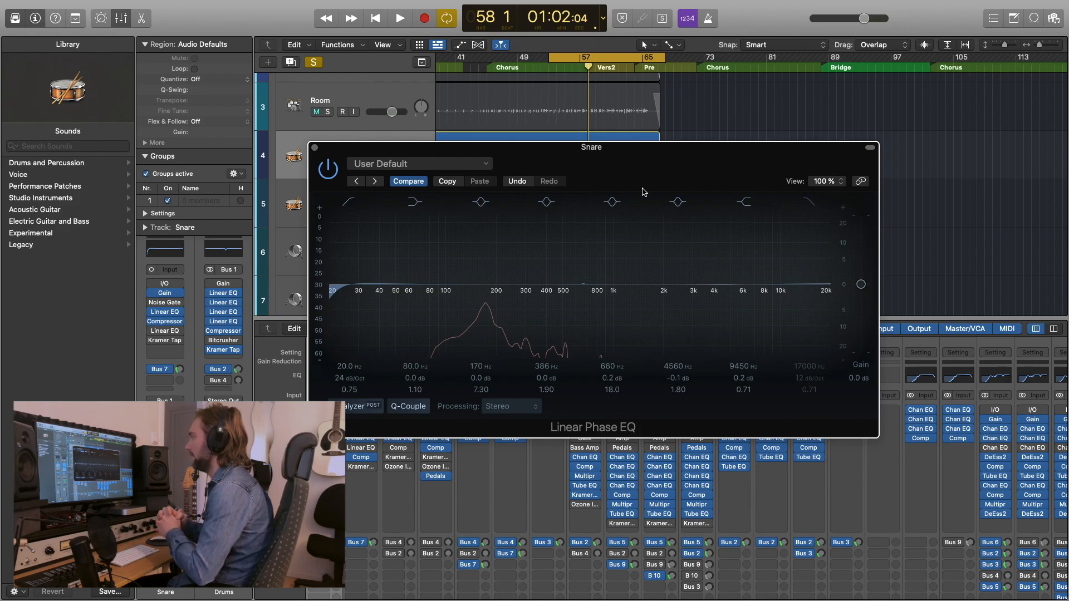
drag(641, 170, 639, 169)
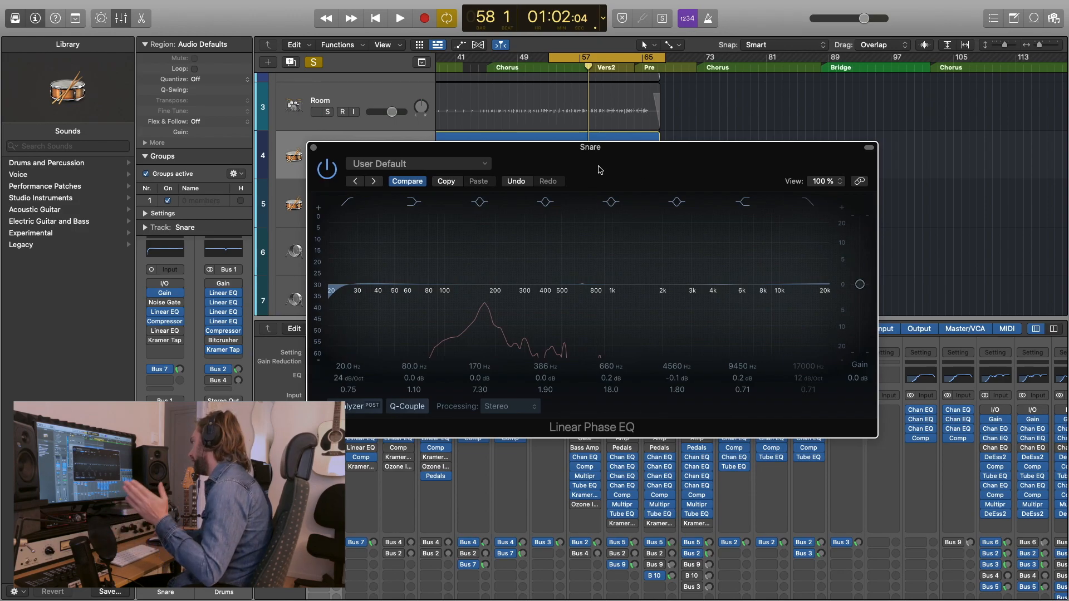
mouse_move(611, 167)
mouse_down()
mouse_move(577, 160)
mouse_move(623, 179)
mouse_move(653, 167)
mouse_move(609, 176)
mouse_up()
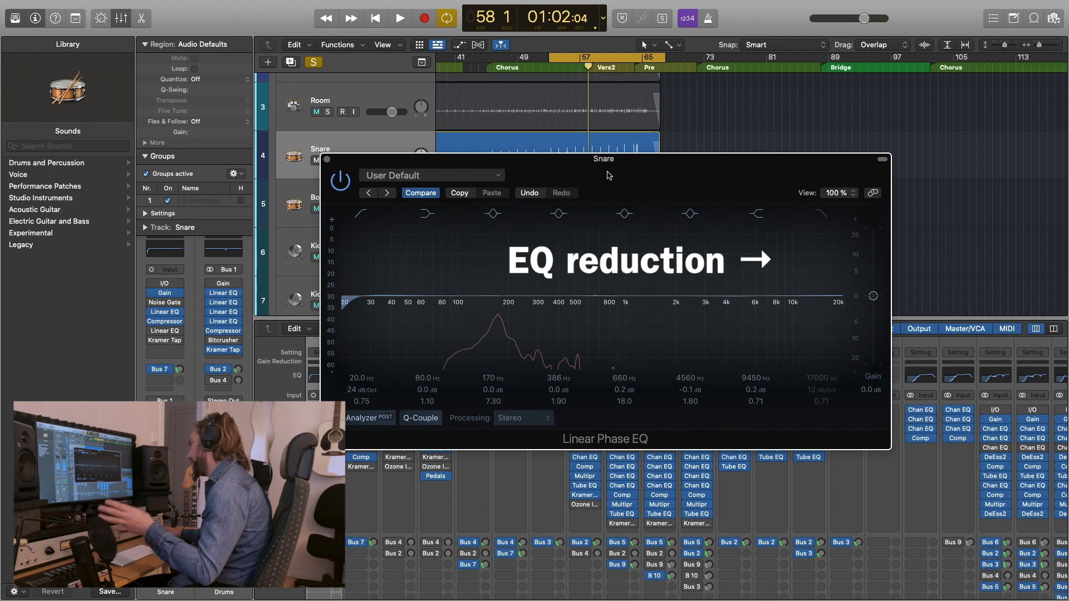
drag(609, 176, 592, 168)
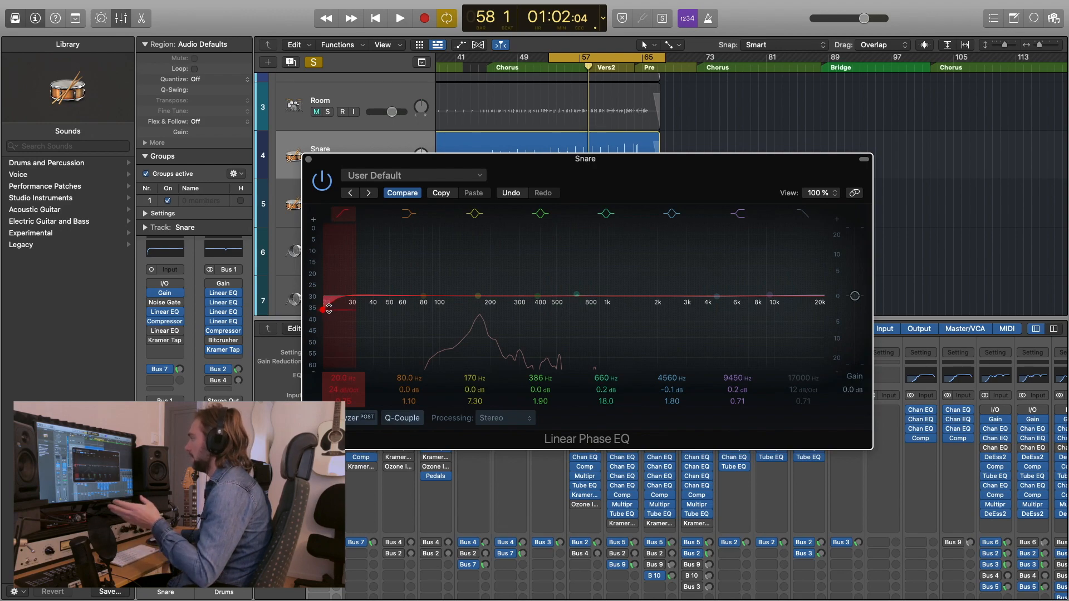
- Raise the low-cut filter on the snare's EQ to 100 Hz with a Q of 0.71
drag(327, 311, 444, 312)
drag(635, 170, 646, 169)
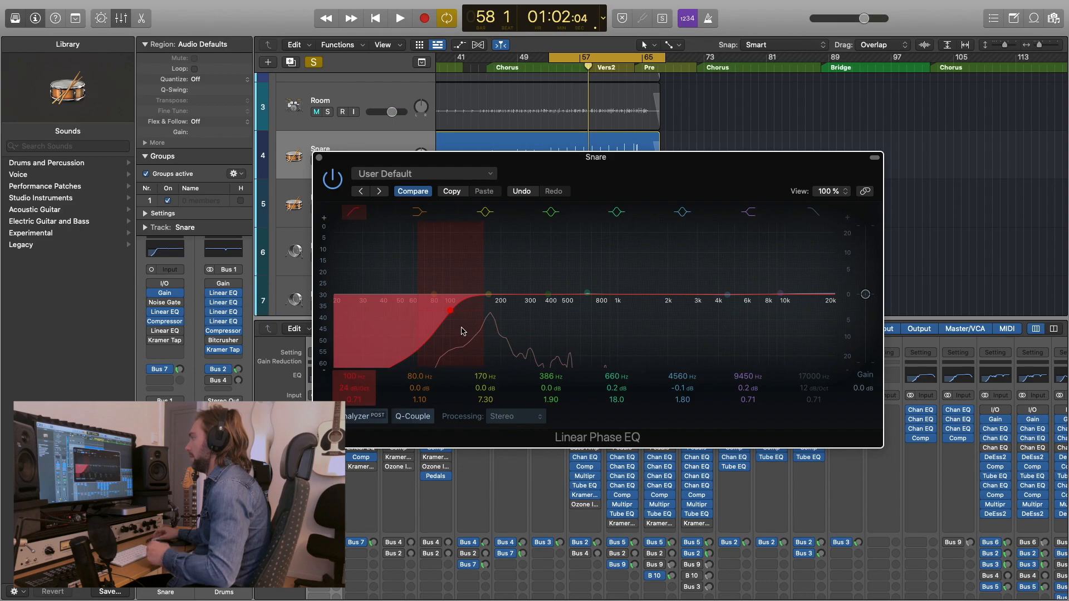
drag(587, 164, 586, 163)
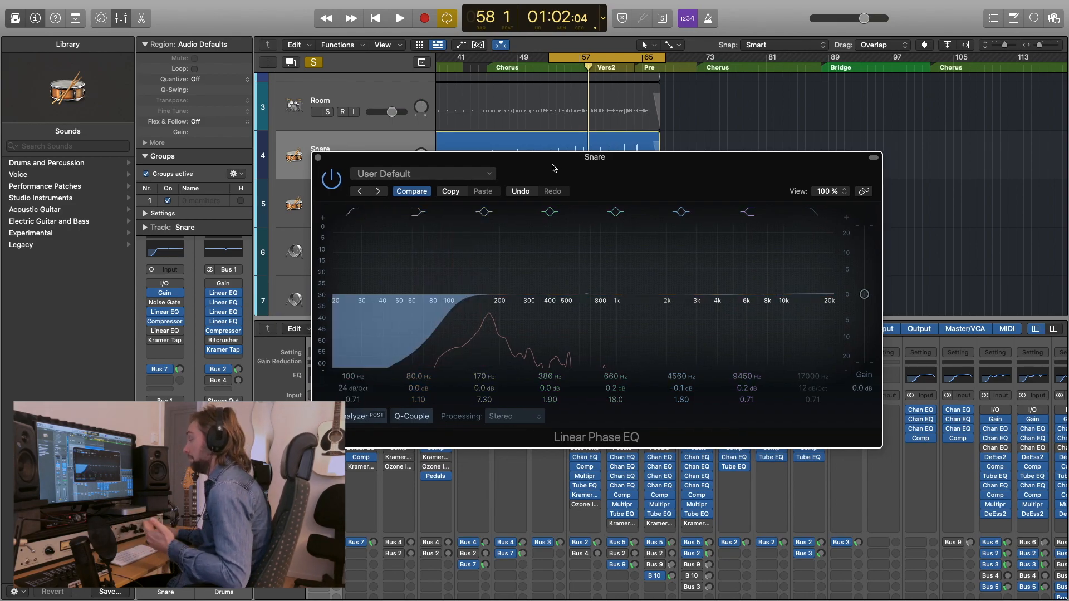
drag(608, 162, 617, 161)
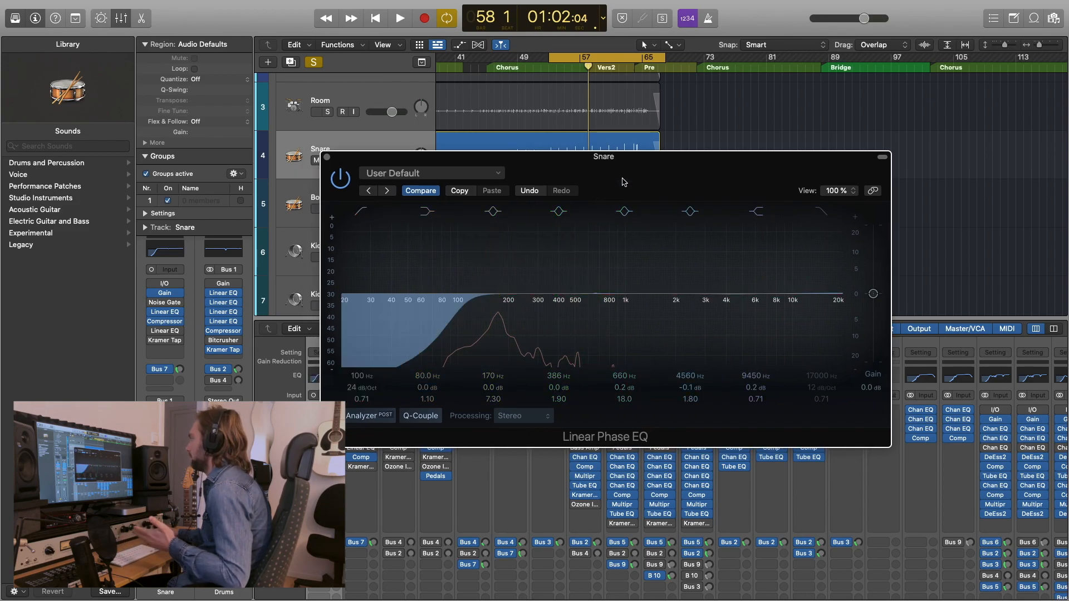
drag(620, 181, 626, 180)
- Turn the fifth EQ band into a 3.0 dB cut at 456 Hz with a Q of 2.20, and audition it
drag(600, 292, 553, 301)
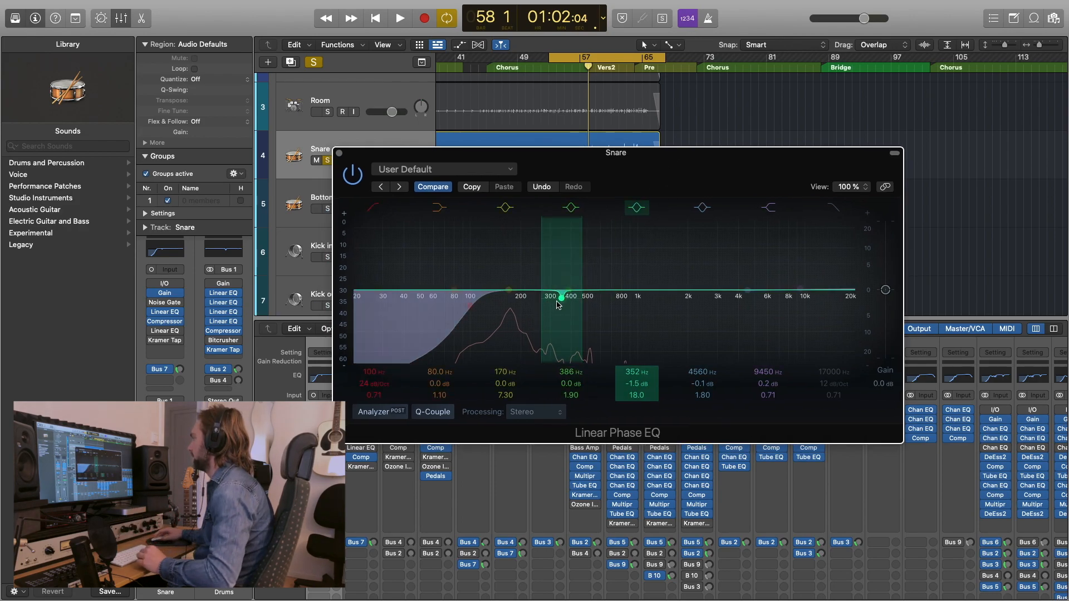
mouse_move(561, 299)
mouse_down()
mouse_move(569, 330)
mouse_move(573, 297)
mouse_move(580, 307)
mouse_up()
key(space)
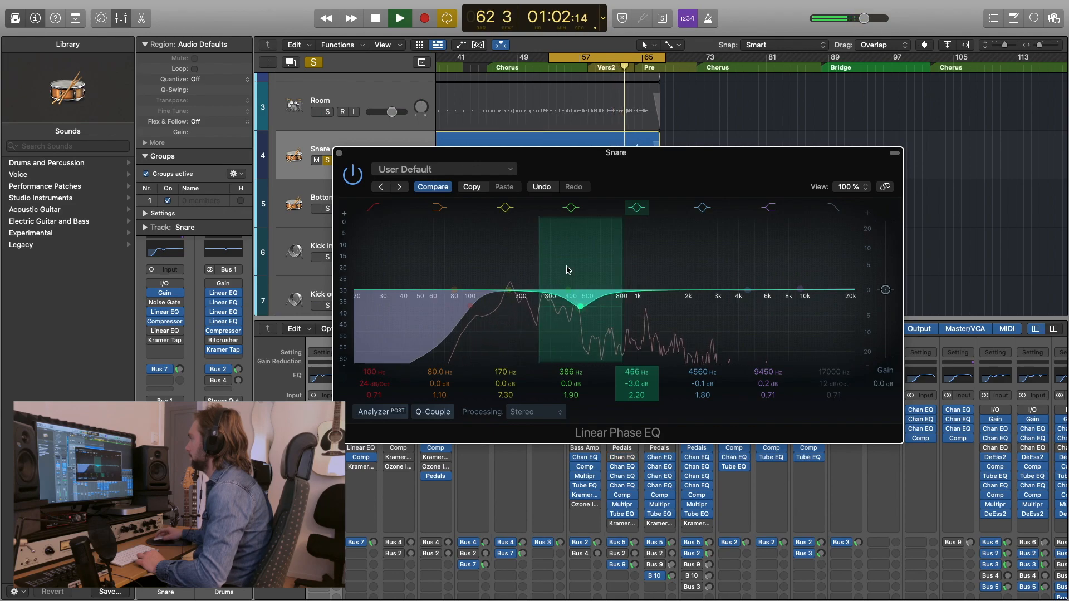
click(379, 20)
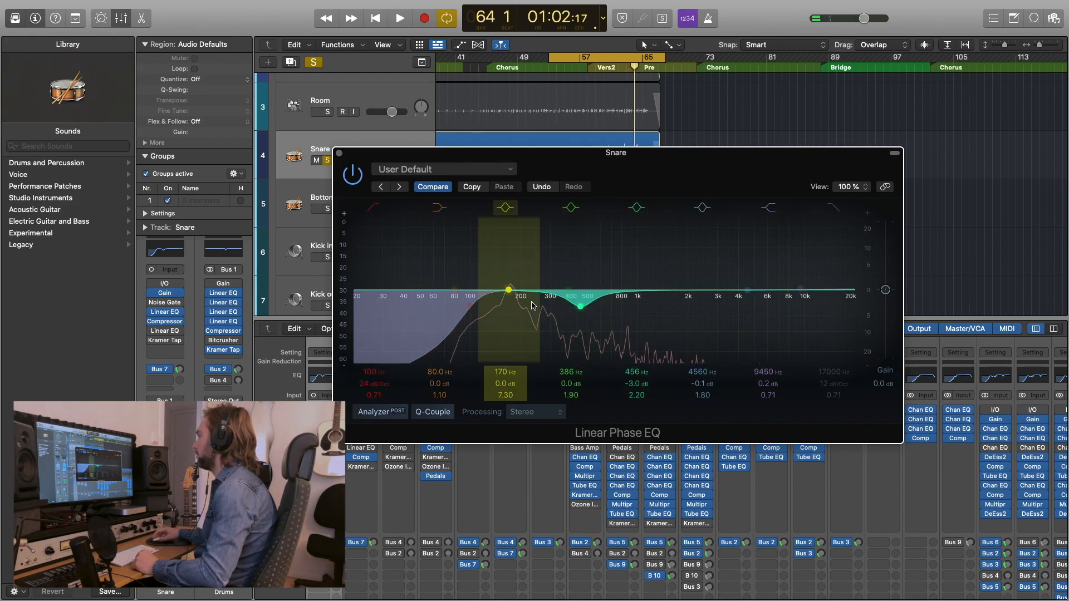
- During playback, sweep the third band as a narrow boost with a Q of 20.0, and set it to a 5.7 dB cut at 860 Hz
drag(670, 172, 662, 169)
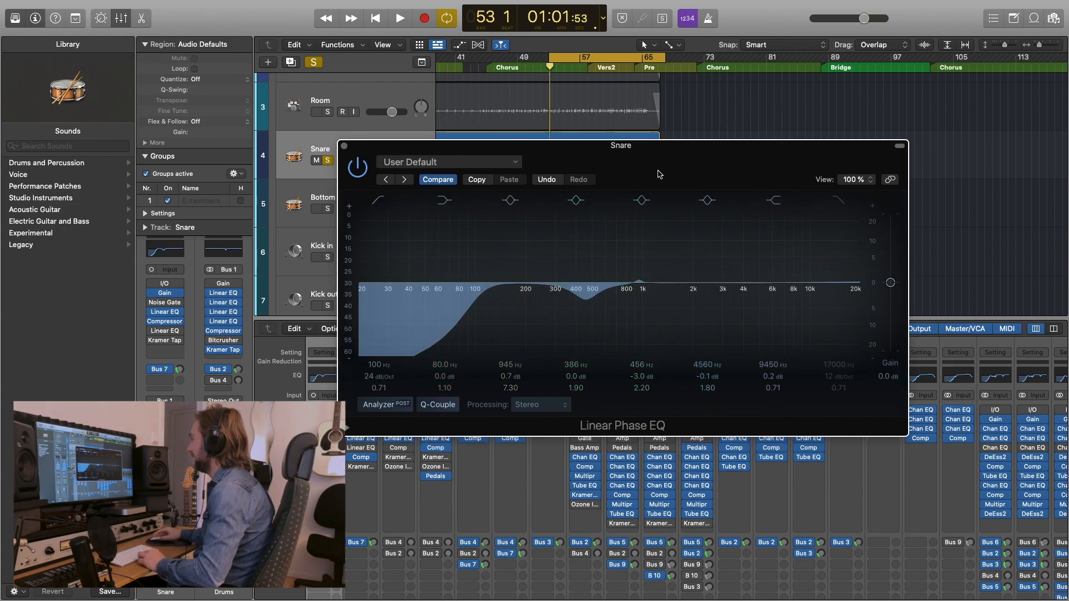
drag(658, 174, 653, 169)
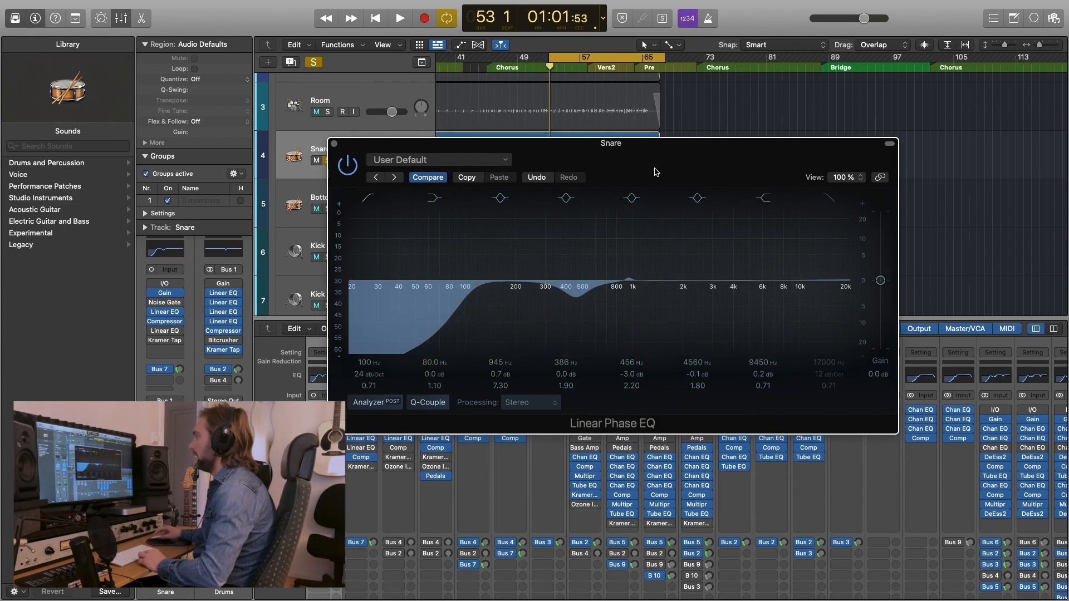
click(401, 20)
mouse_move(628, 279)
mouse_down()
mouse_move(616, 279)
mouse_move(622, 263)
mouse_up()
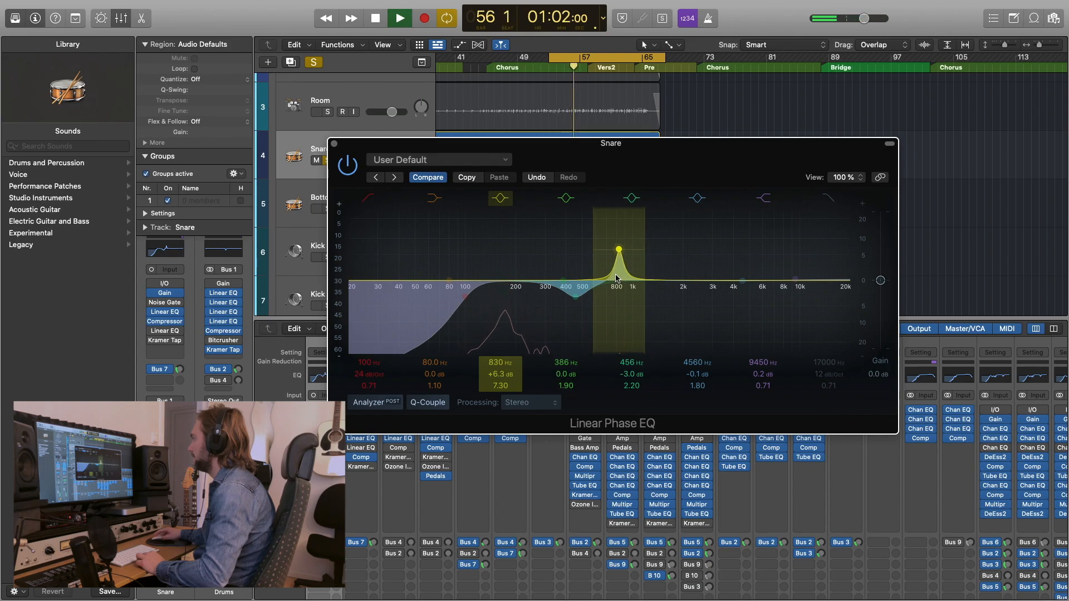
drag(501, 386, 501, 361)
drag(620, 249, 622, 249)
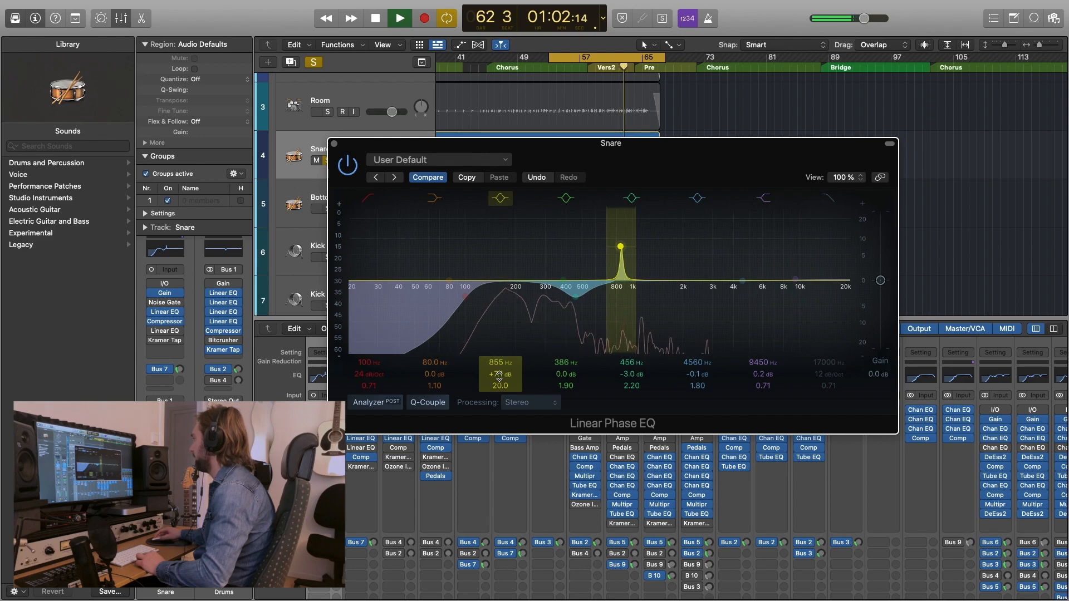
drag(500, 375, 501, 440)
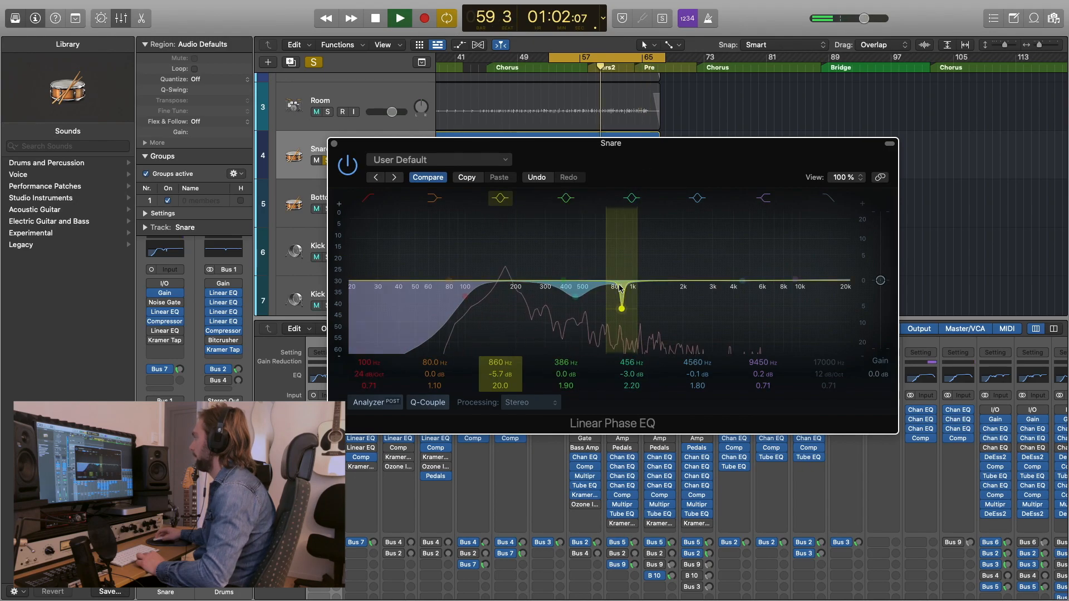
click(384, 22)
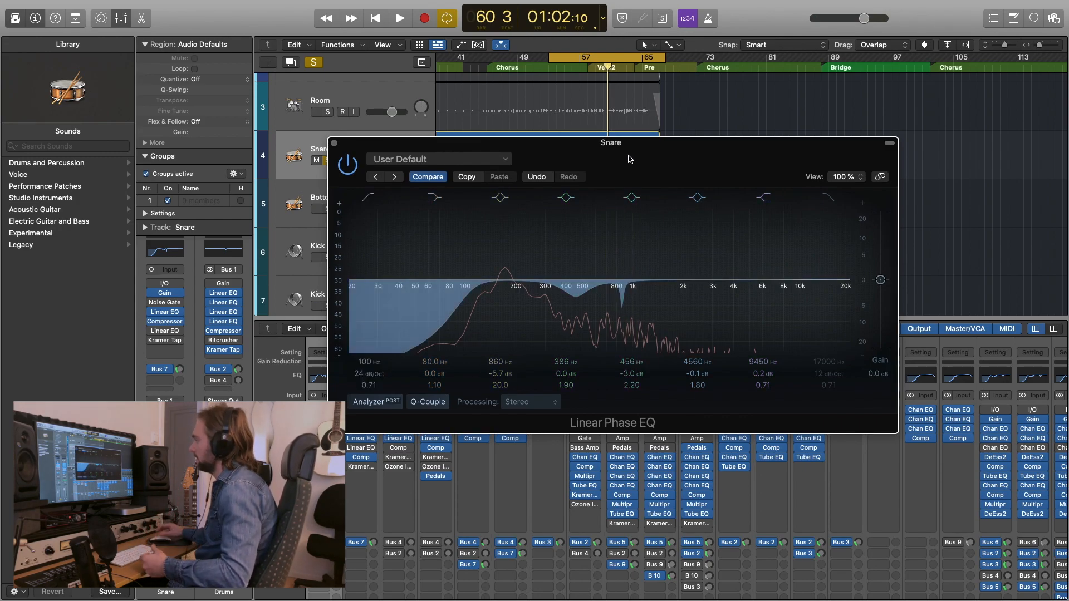
- Compare the snare with and without the narrow 860 Hz cut during playback by bypassing and re-enabling that band
click(407, 21)
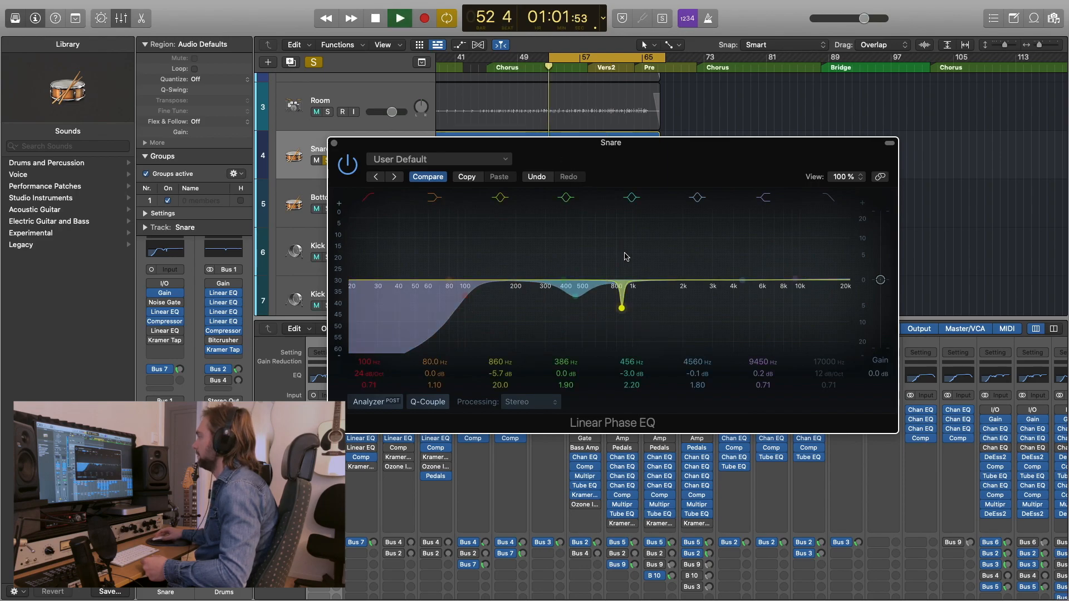
click(505, 203)
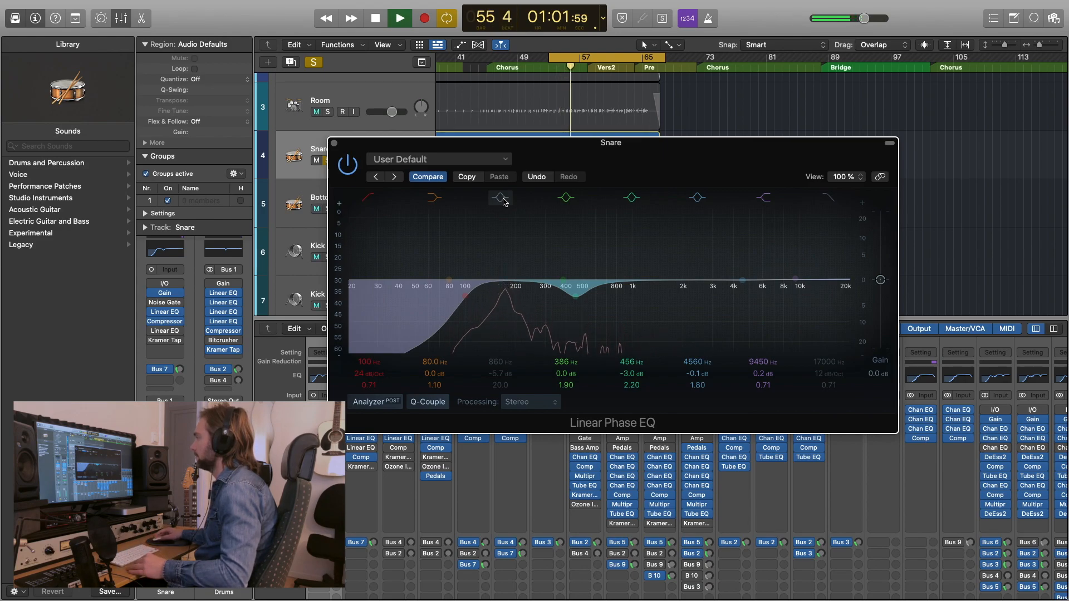
click(505, 202)
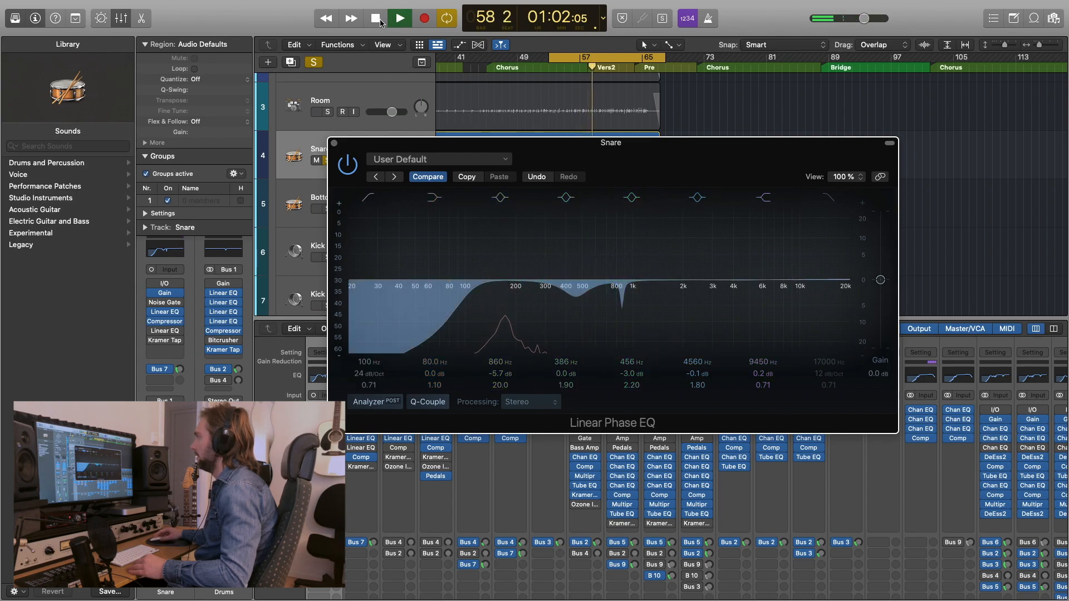
key(space)
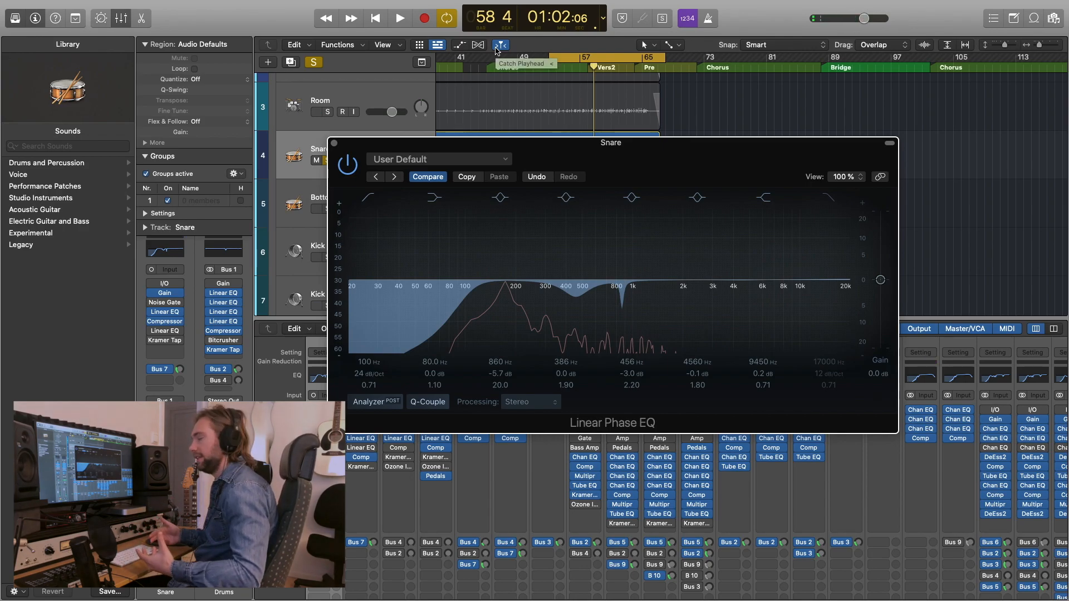
- Close this EQ and open the Linear Phase EQ that follows the compressor on the snare channel
drag(632, 162, 654, 155)
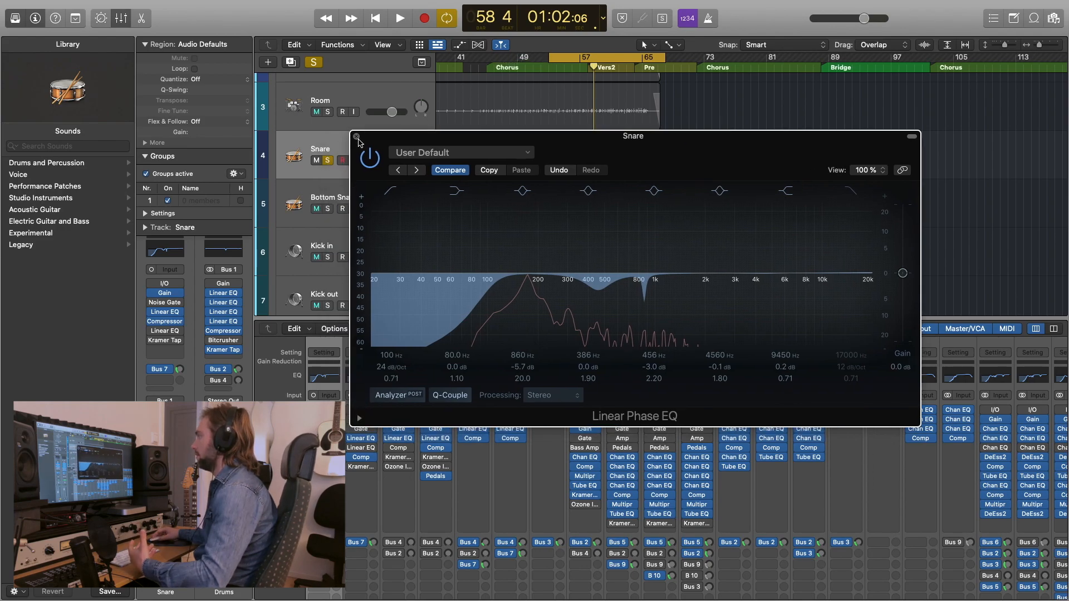
click(356, 137)
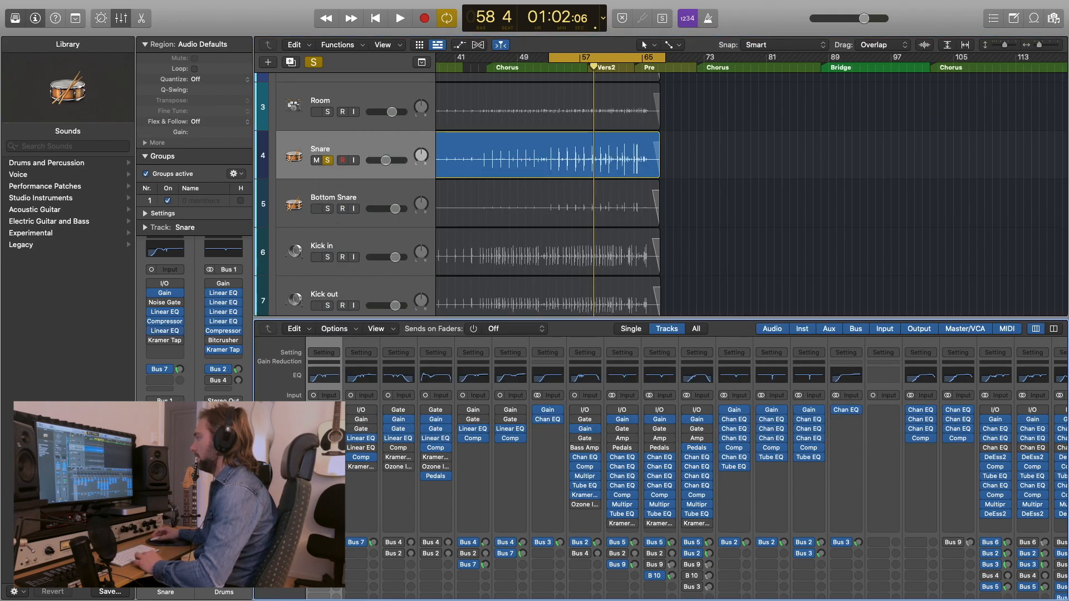
click(324, 458)
drag(641, 173, 647, 169)
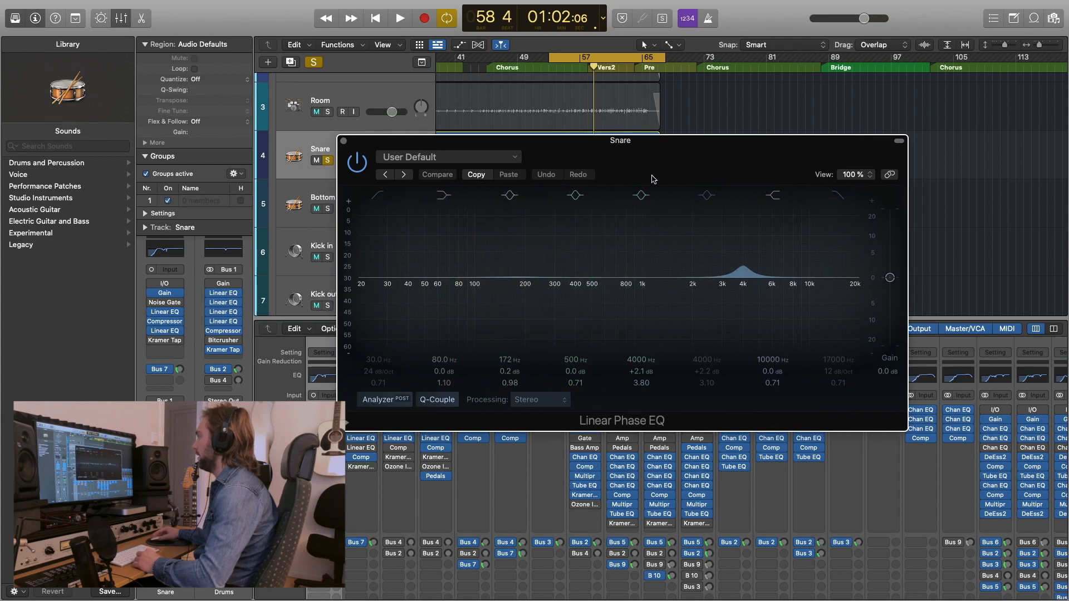
- Move the fifth band's boost through the mids and highs, and place it at 5550 Hz with a 2.0 dB gain
drag(742, 265, 679, 272)
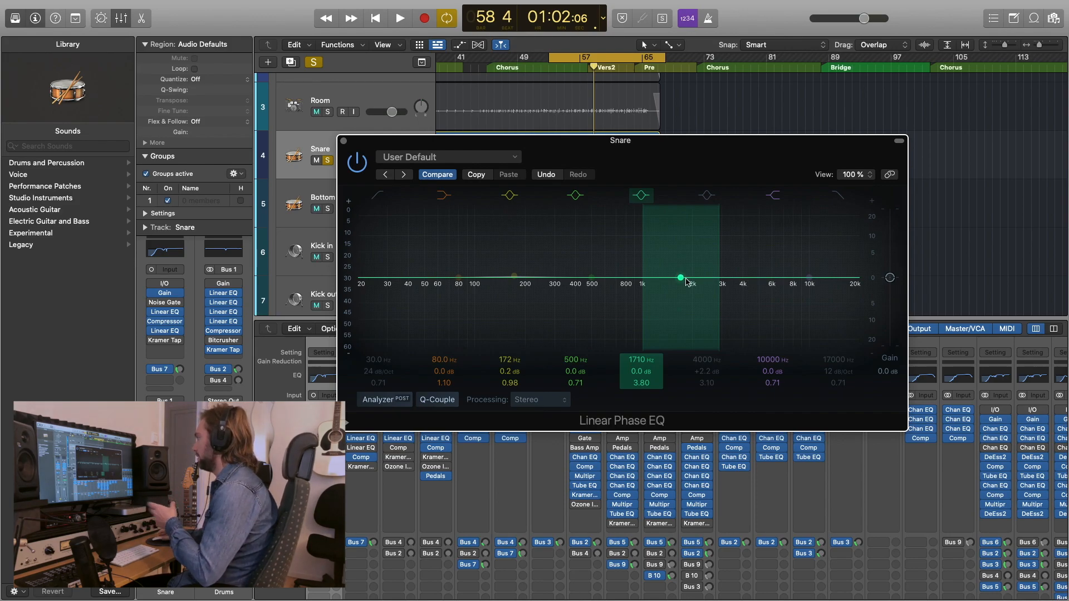
drag(682, 282, 797, 277)
drag(720, 156, 661, 143)
drag(767, 259, 738, 257)
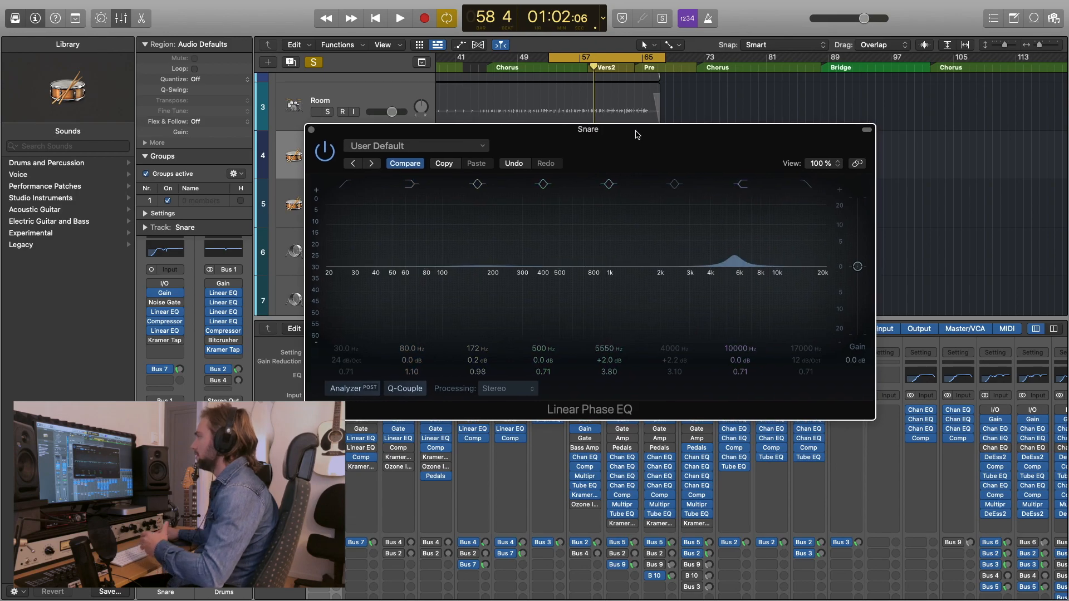
drag(588, 139, 583, 141)
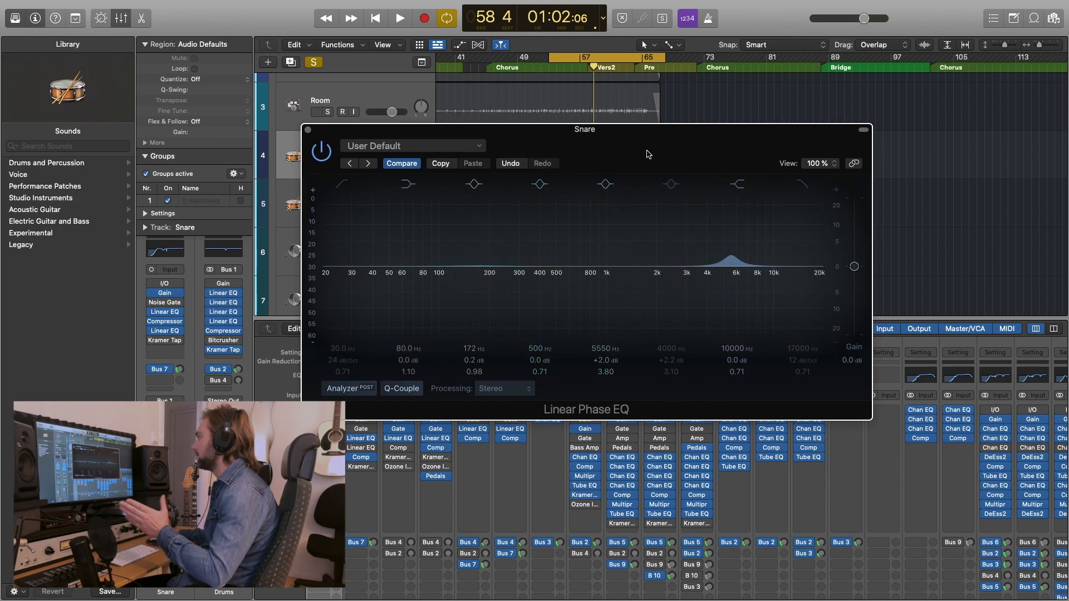
drag(640, 143, 626, 146)
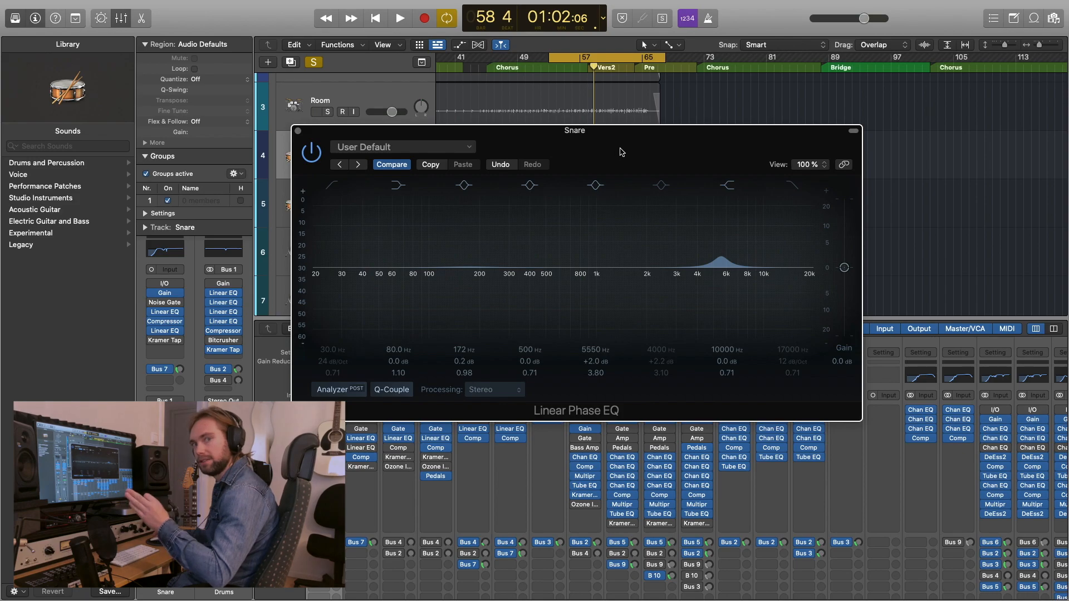
drag(643, 158, 642, 158)
- Fine-tune the fifth band's high-frequency boost to 5700 Hz at about +2 dB while listening to the snare
click(400, 18)
mouse_move(721, 257)
mouse_down()
mouse_move(689, 257)
mouse_move(722, 257)
mouse_up()
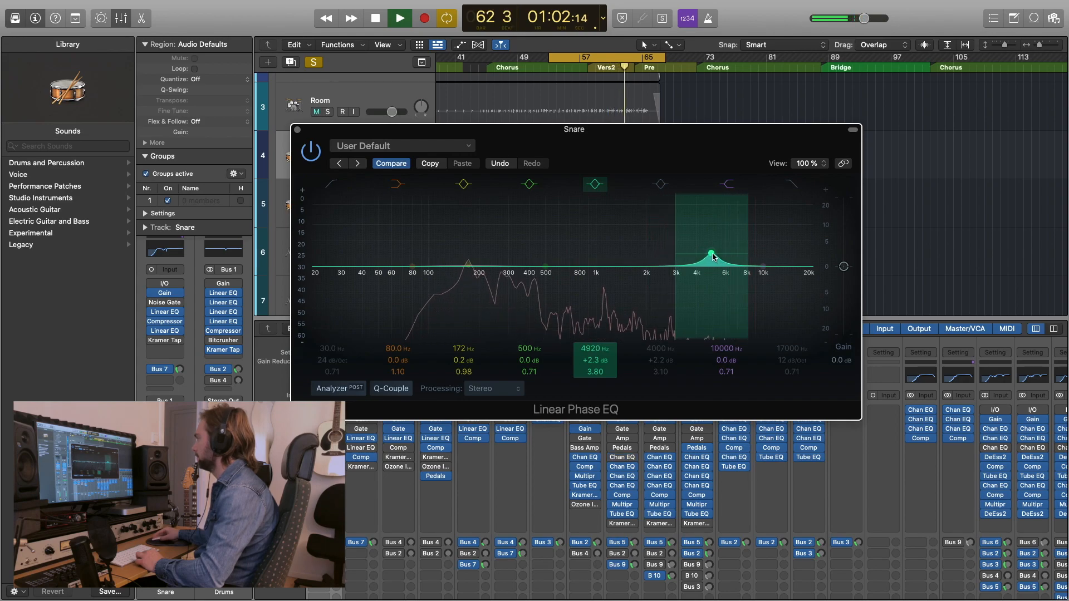
key(space)
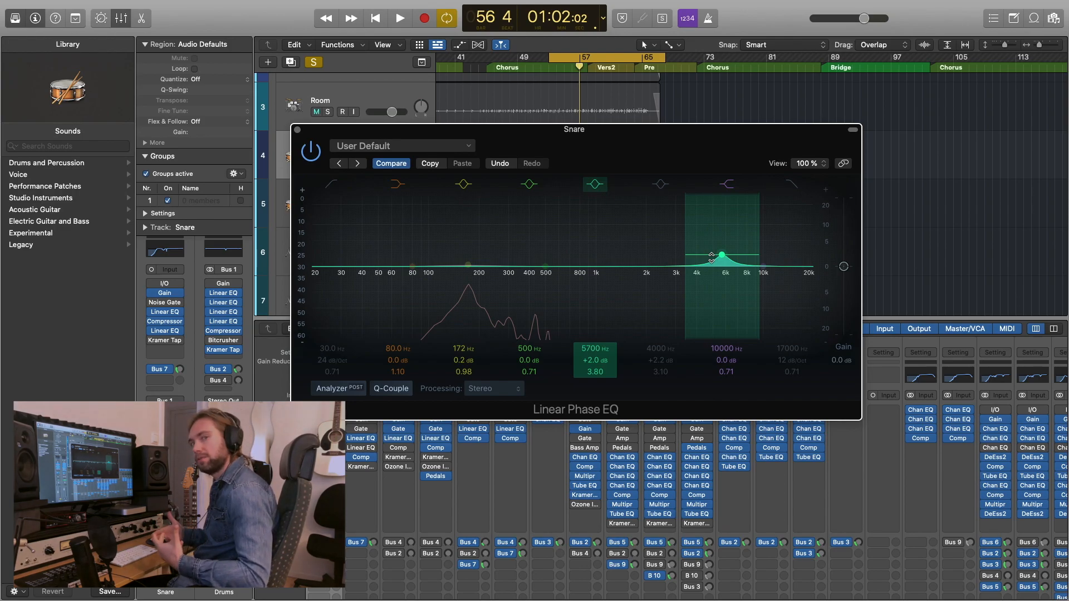
drag(618, 145, 637, 117)
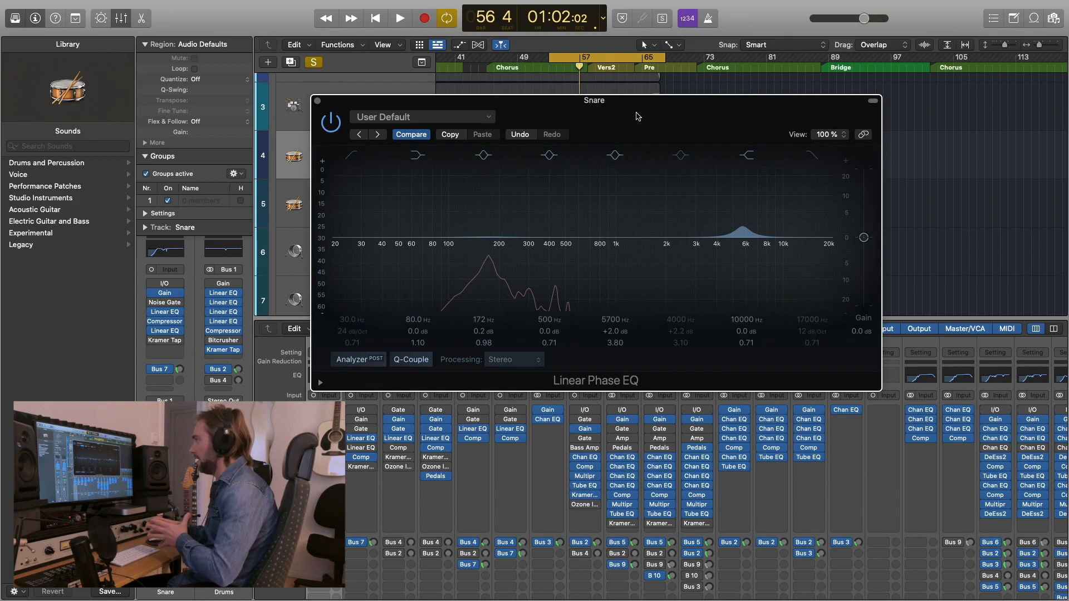
drag(638, 116, 622, 108)
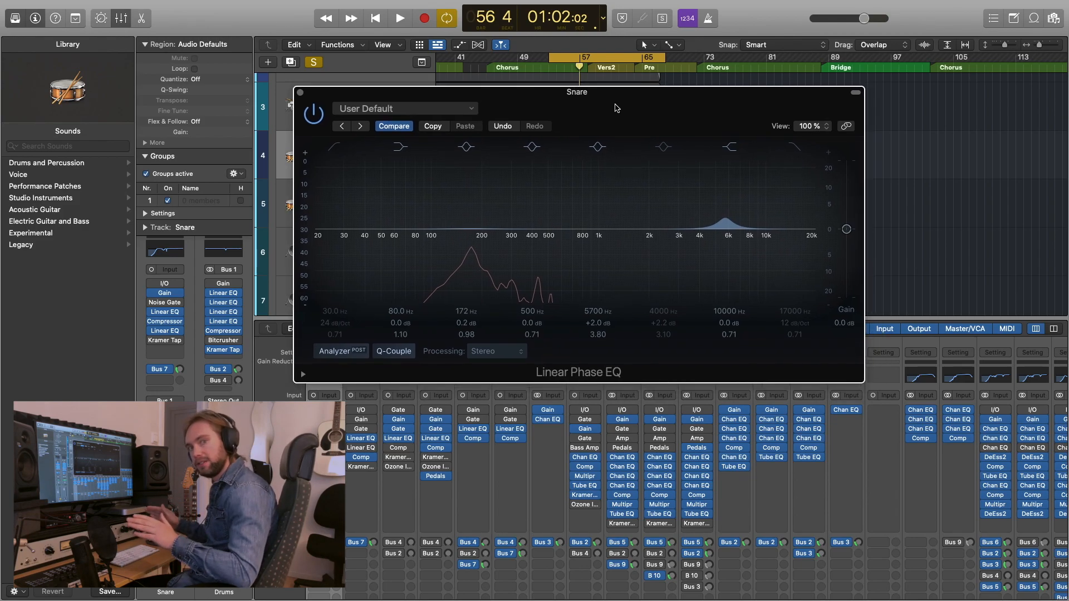